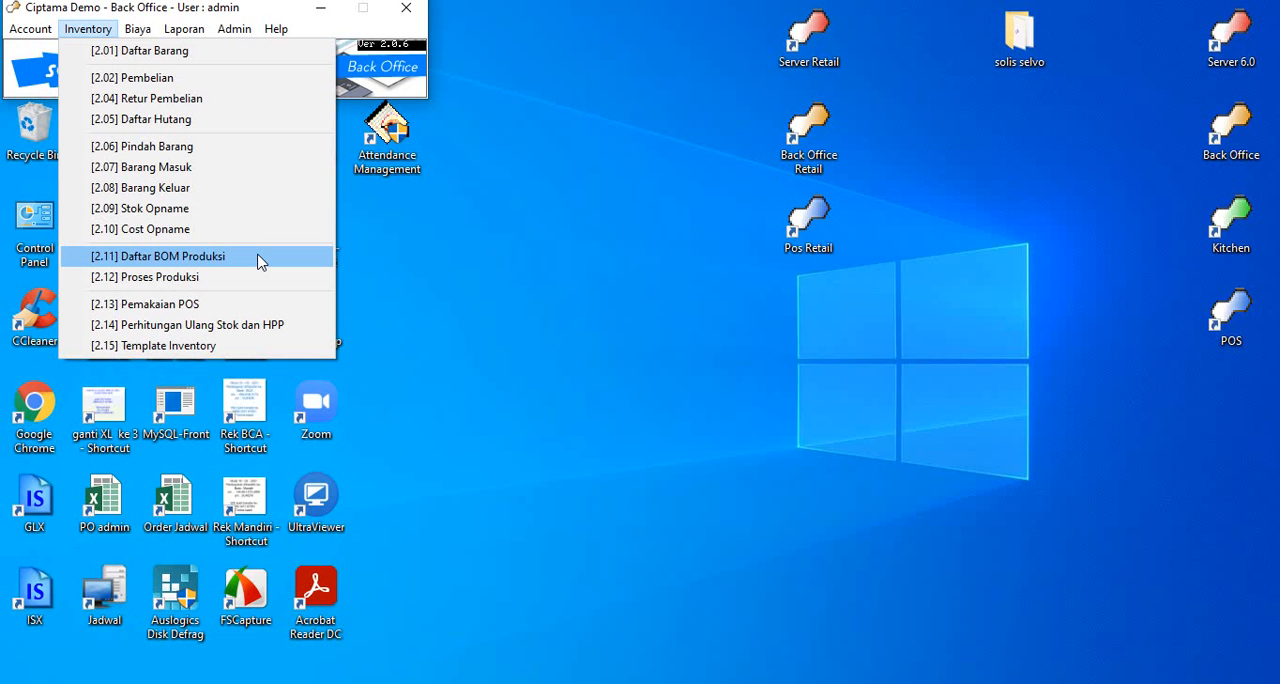
Step: Open the production bill of material list and bring up the MTO record Parcel Idul Fitri I (BOMP0002)
click(234, 50)
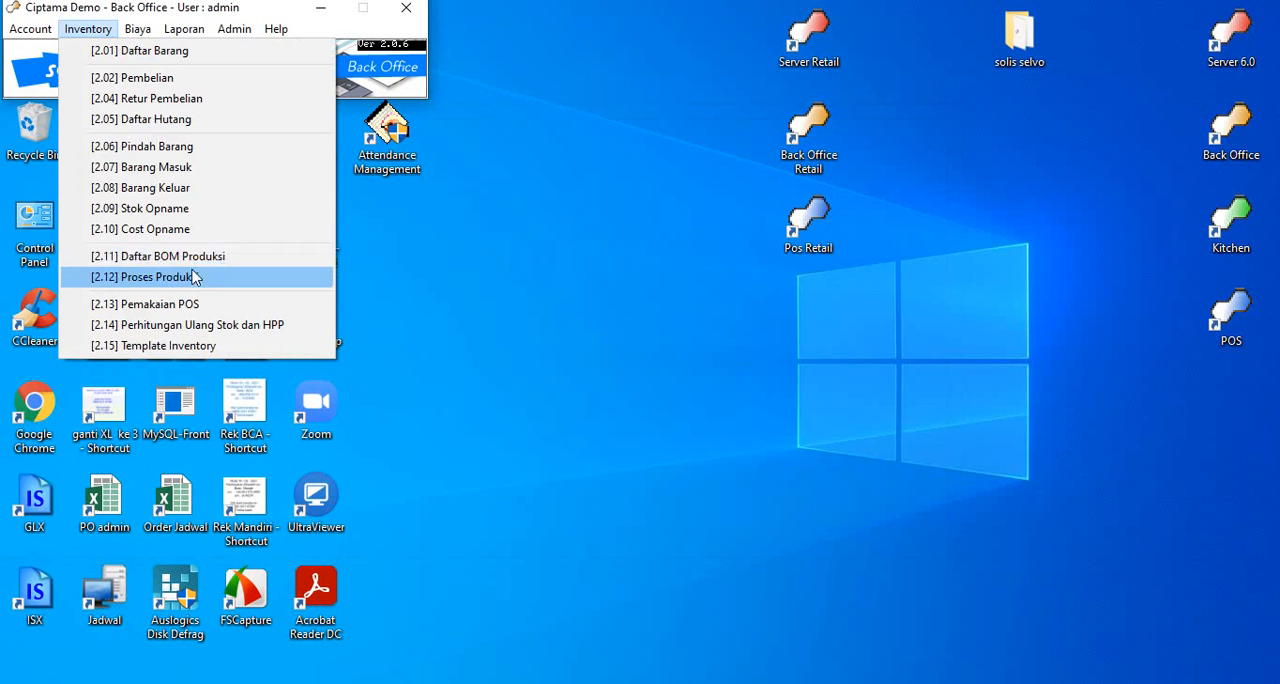
click(227, 259)
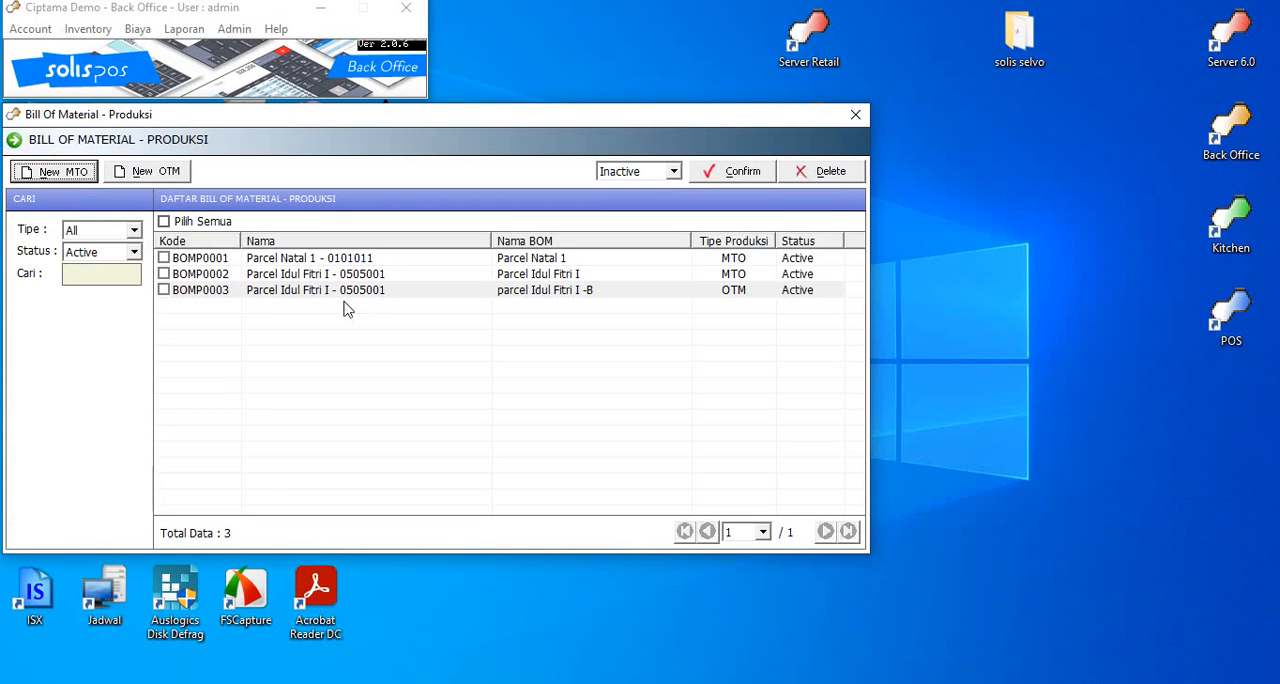
double_click(292, 279)
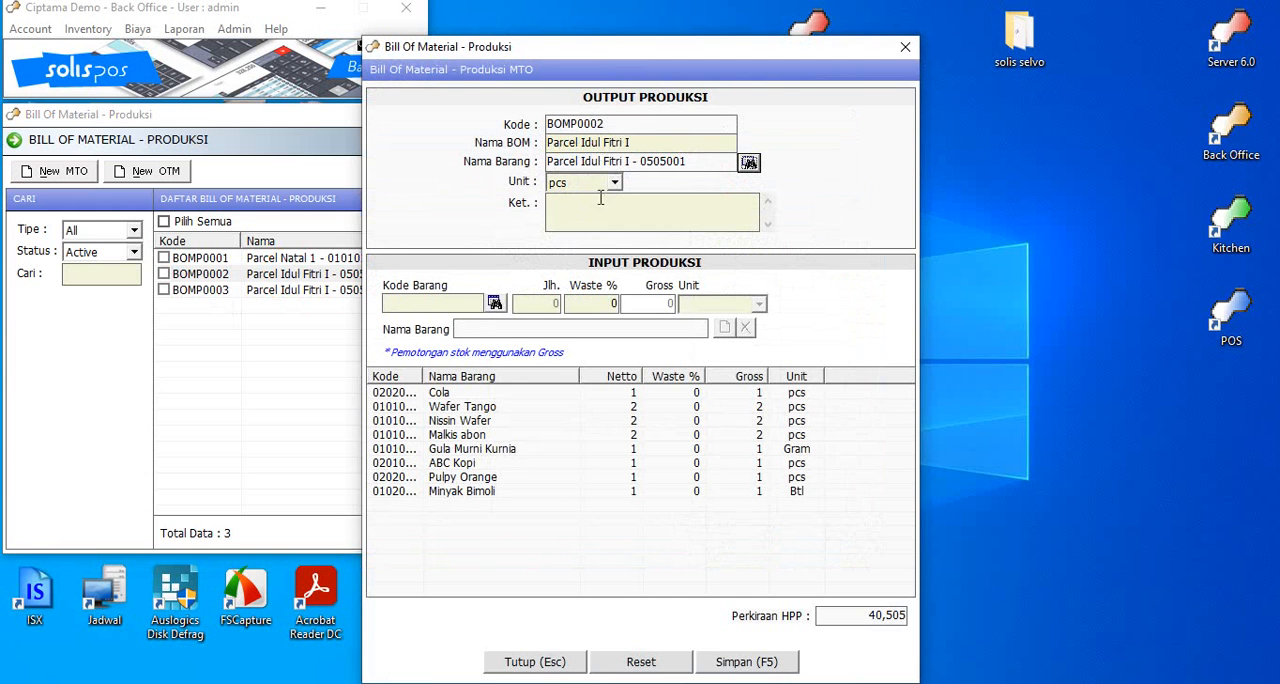
Step: Search the item list for "a" from the BOM's input section and close the search without picking an item
click(493, 305)
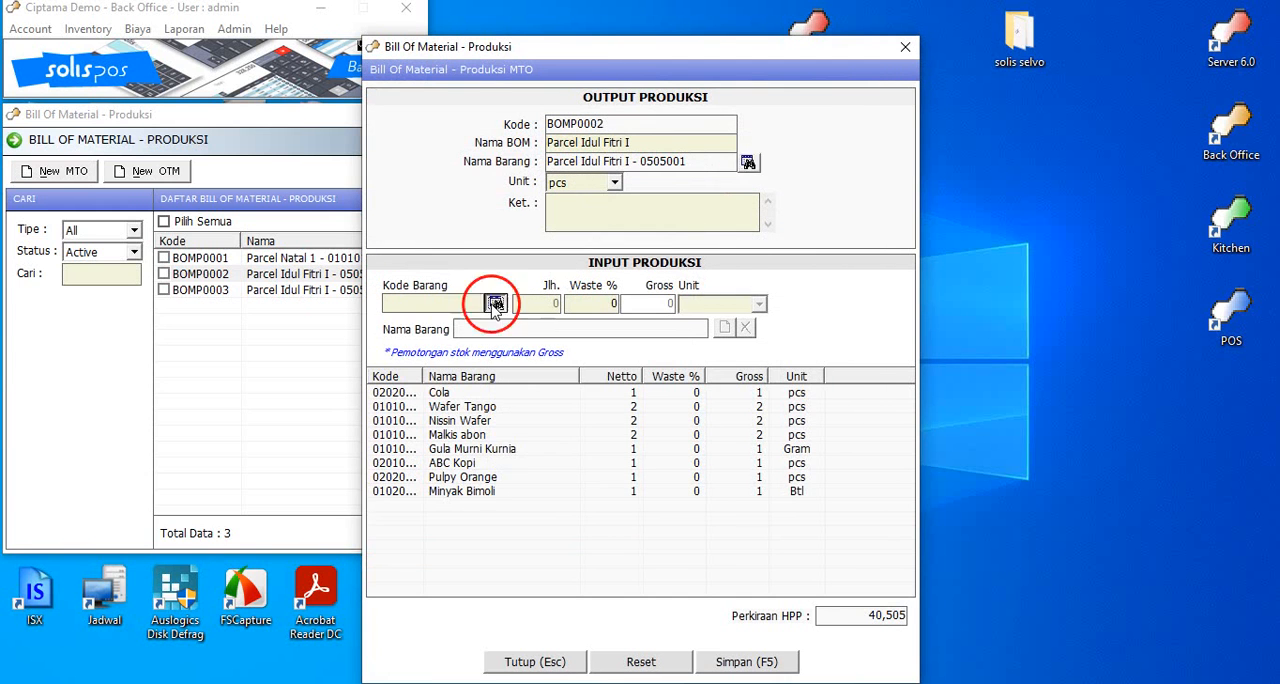
text(a)
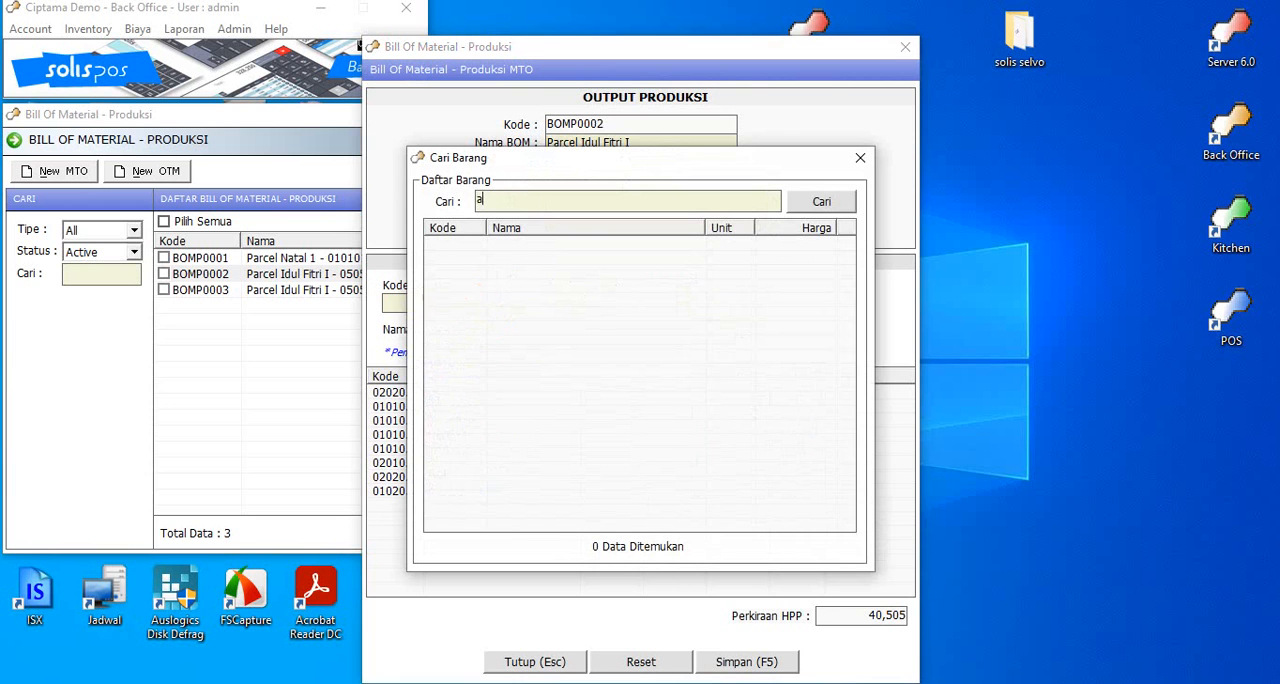
key(Return)
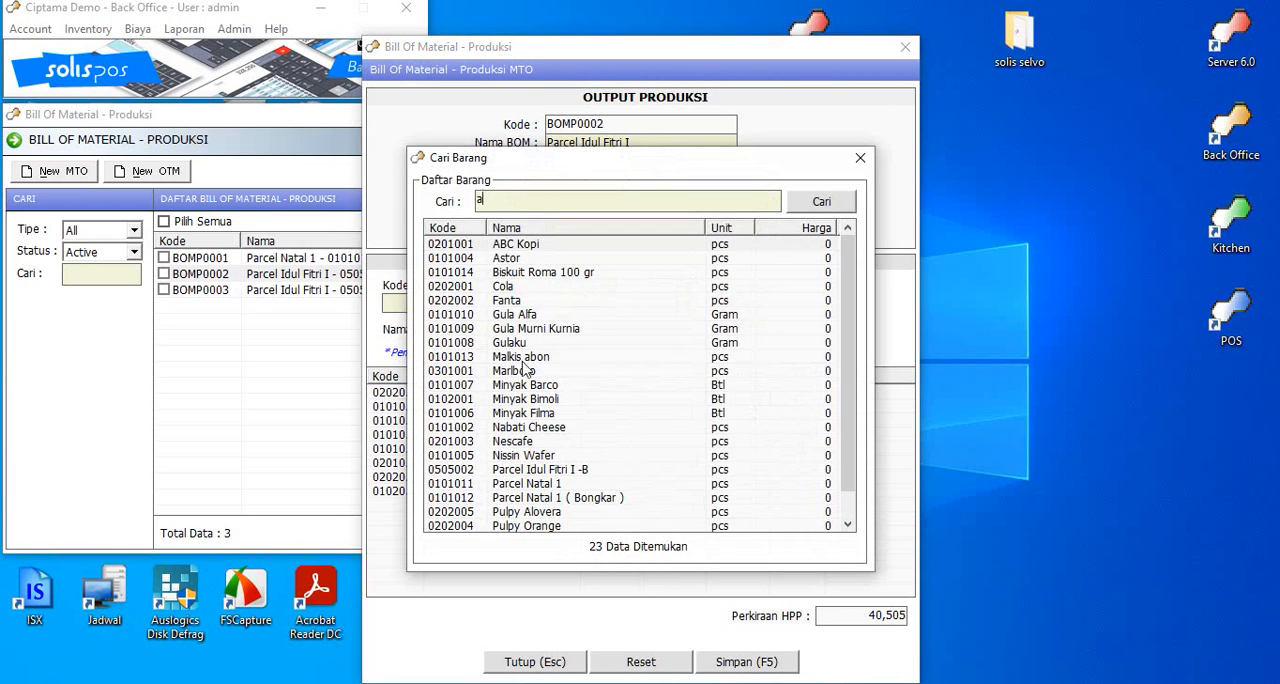
key(BackSpace)
key(Escape)
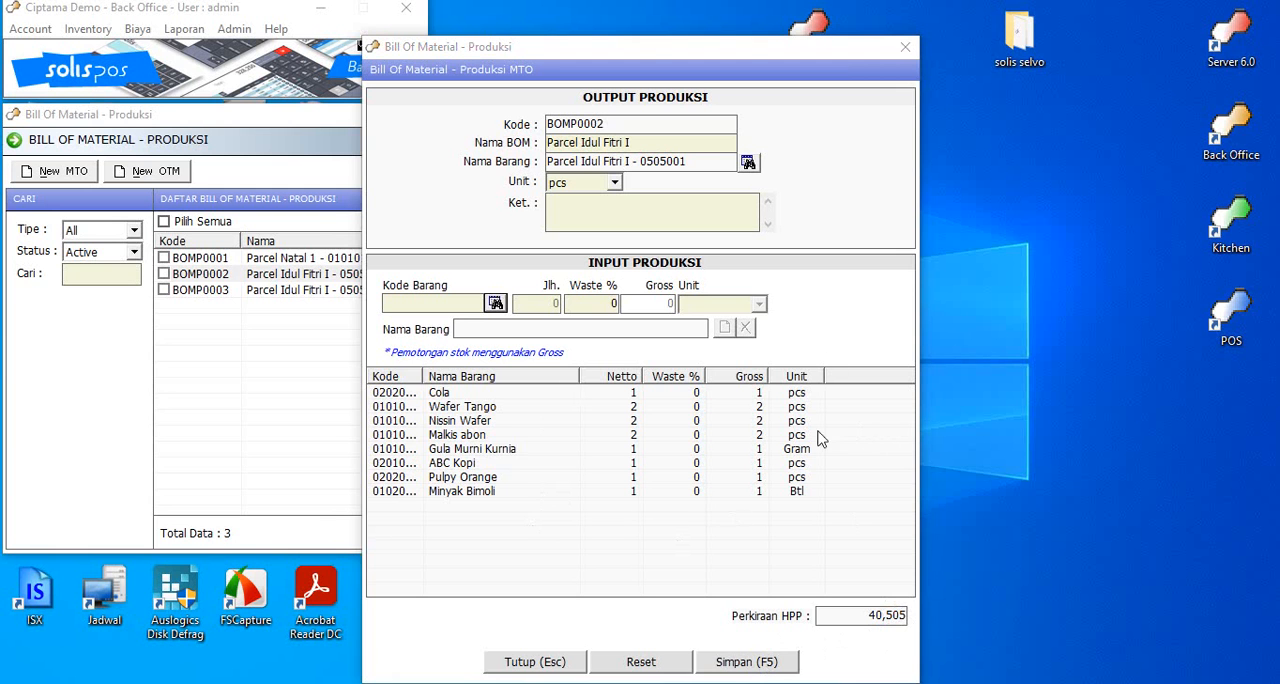
Step: Save the Parcel Idul Fitri I bill of material and close its form
click(766, 672)
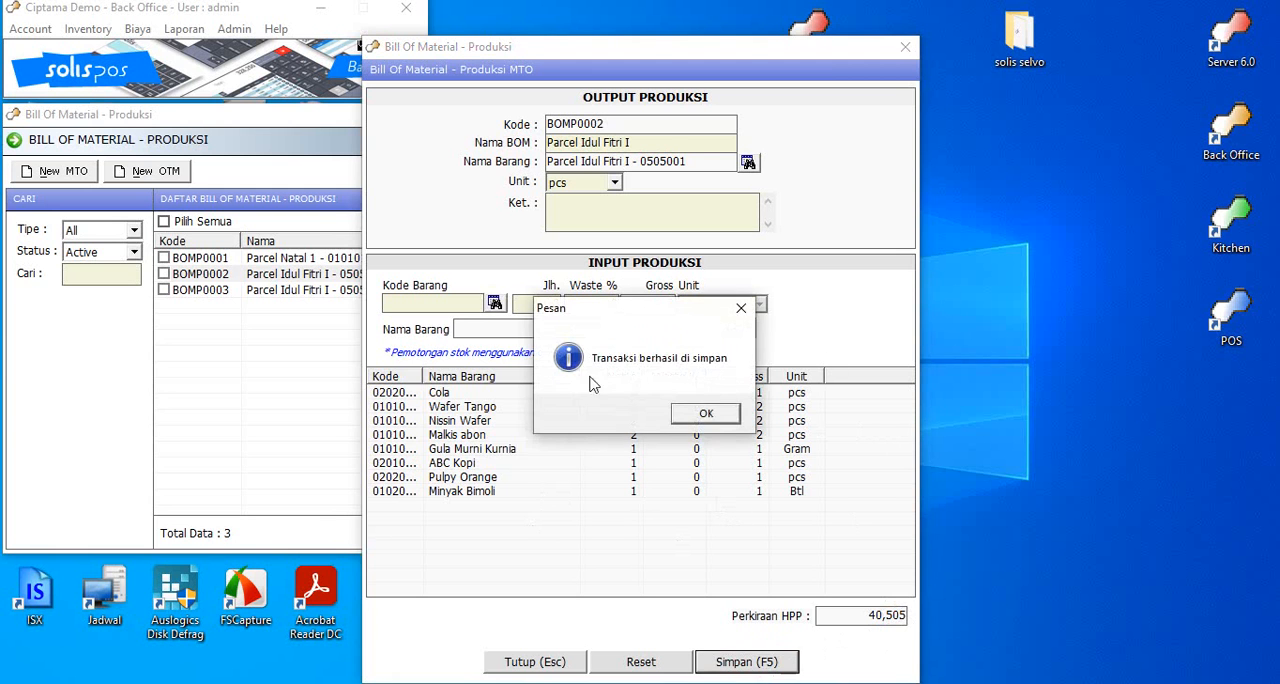
click(708, 416)
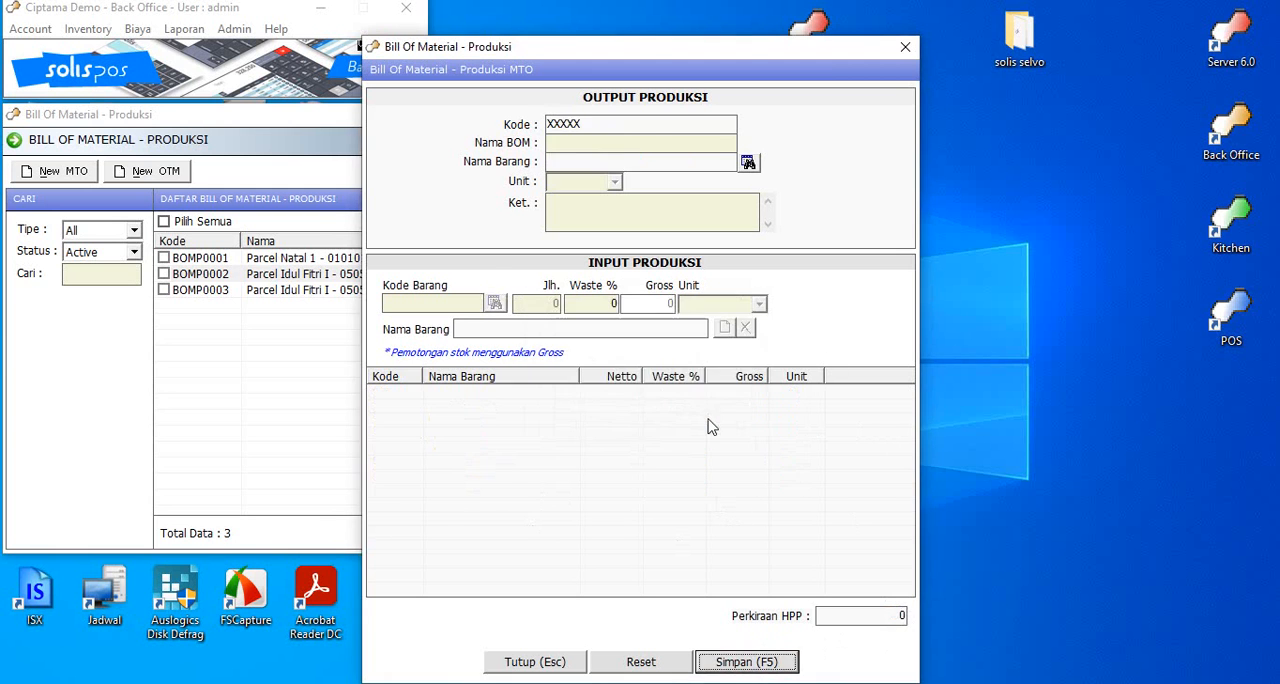
click(905, 47)
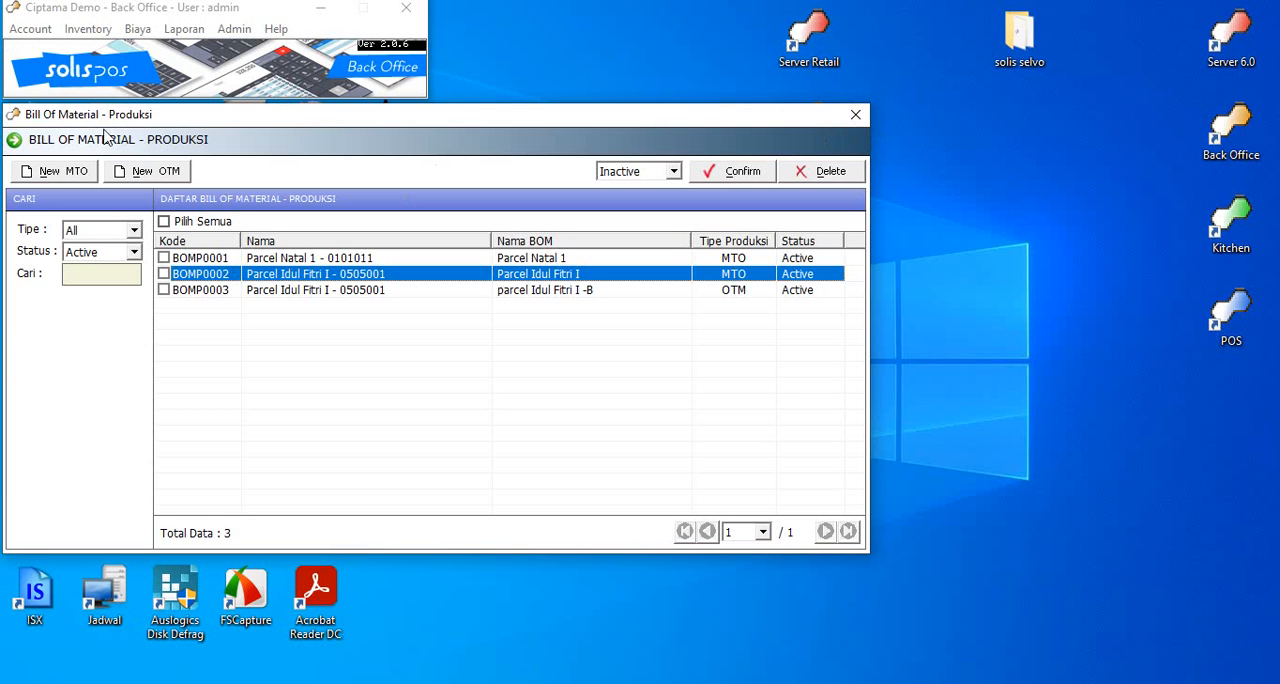
Step: View the blank form for a new MTO bill of material and close it without entering anything
click(716, 292)
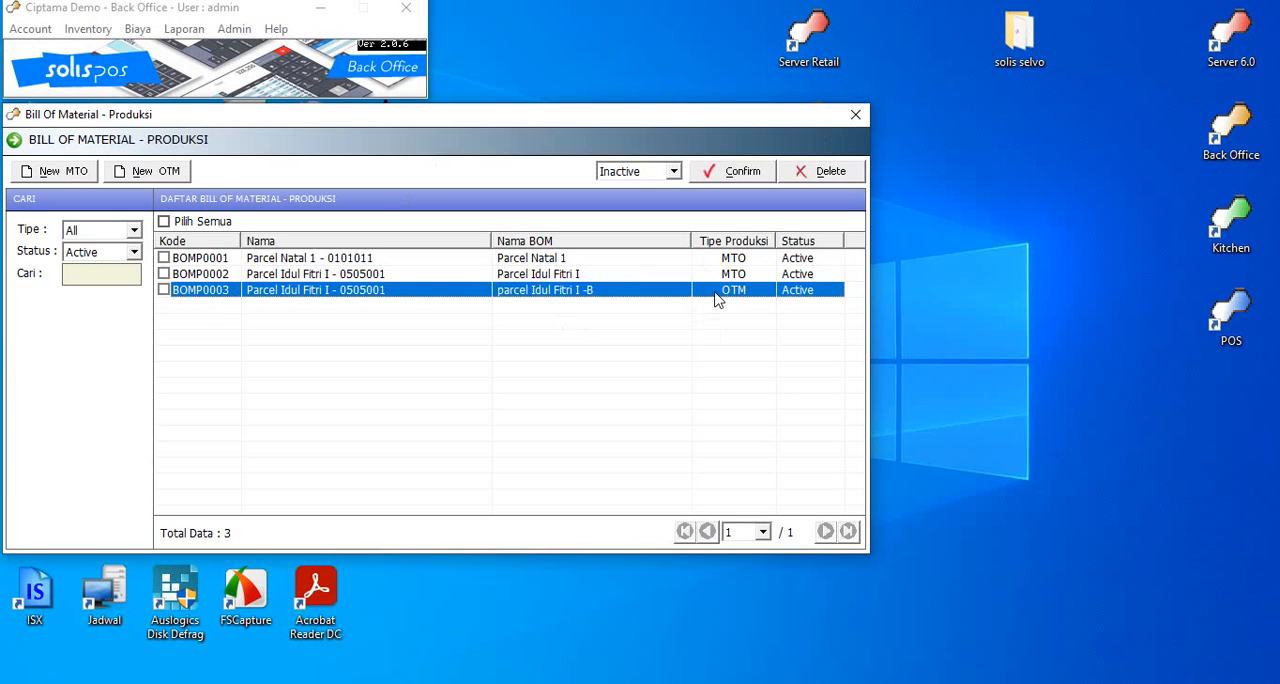
click(75, 178)
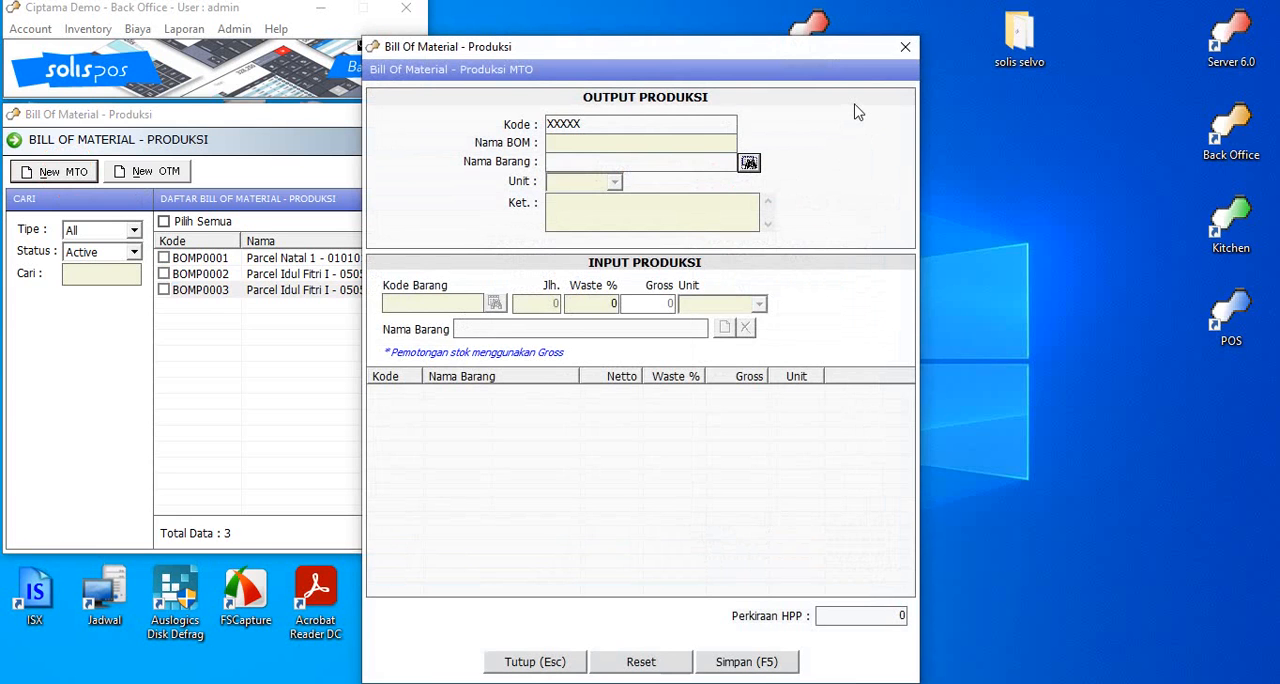
click(905, 47)
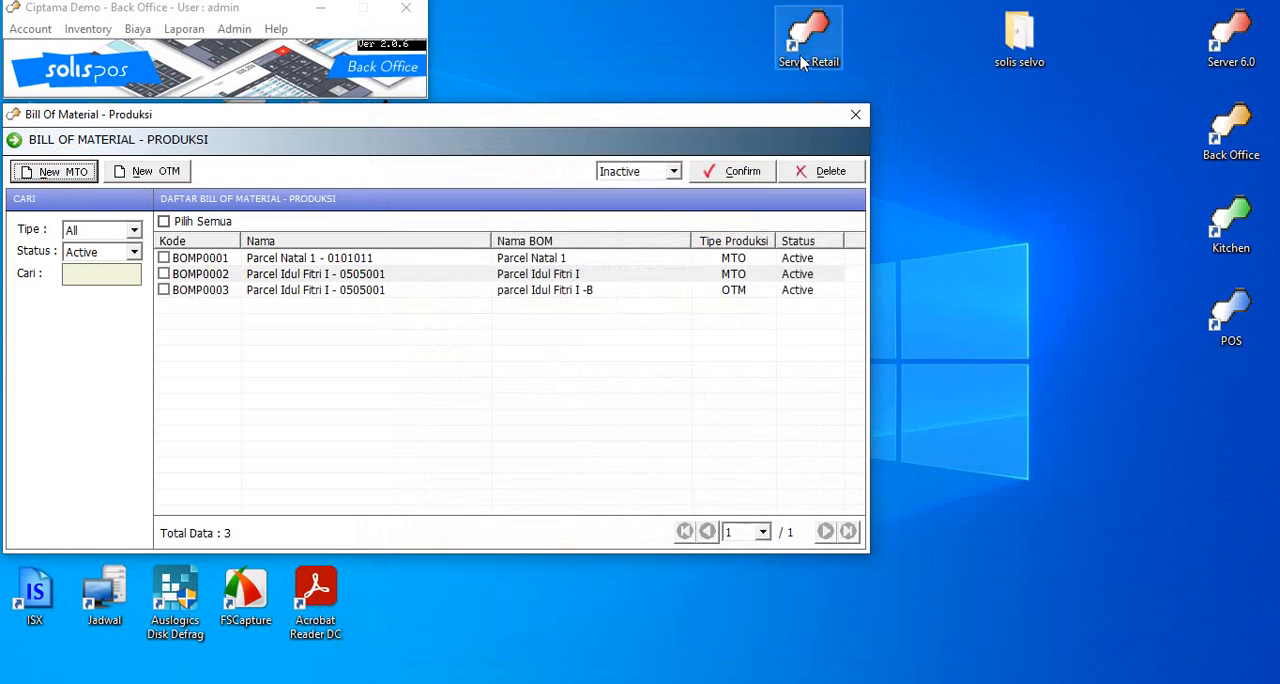
Step: Examine the inputs and outputs of the OTM bill of material parcel Idul Fitri I -B, and close the BOM list
click(705, 298)
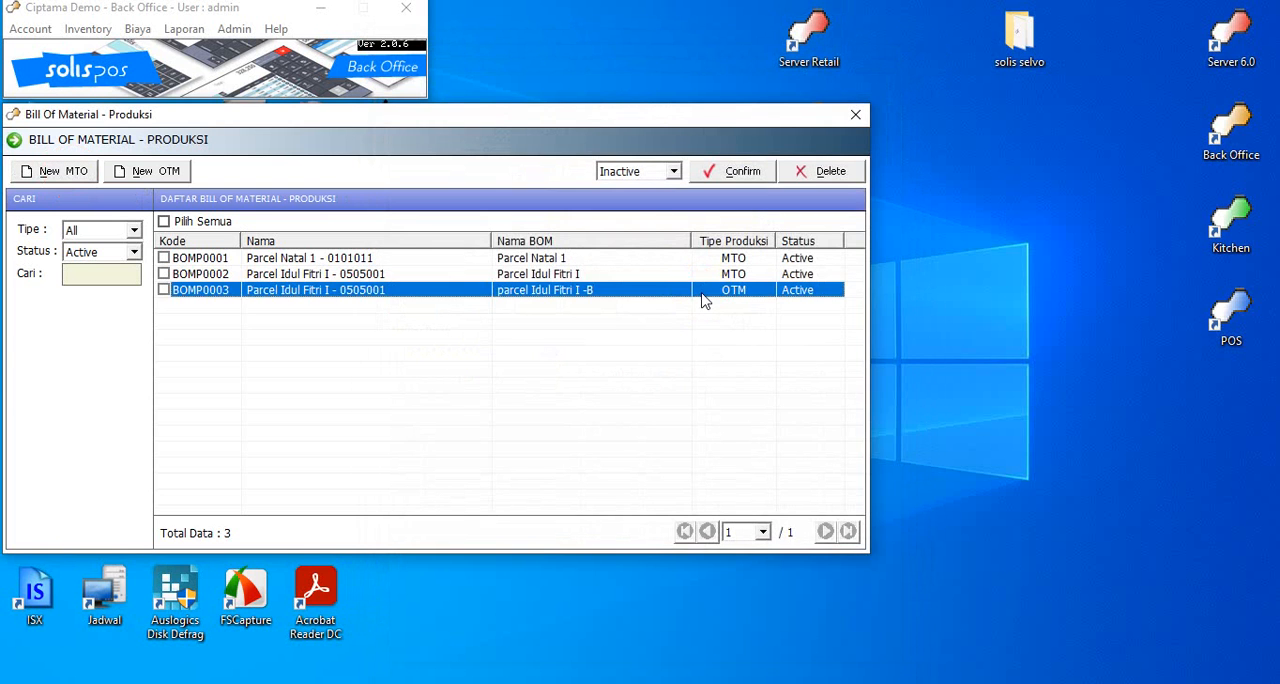
double_click(703, 300)
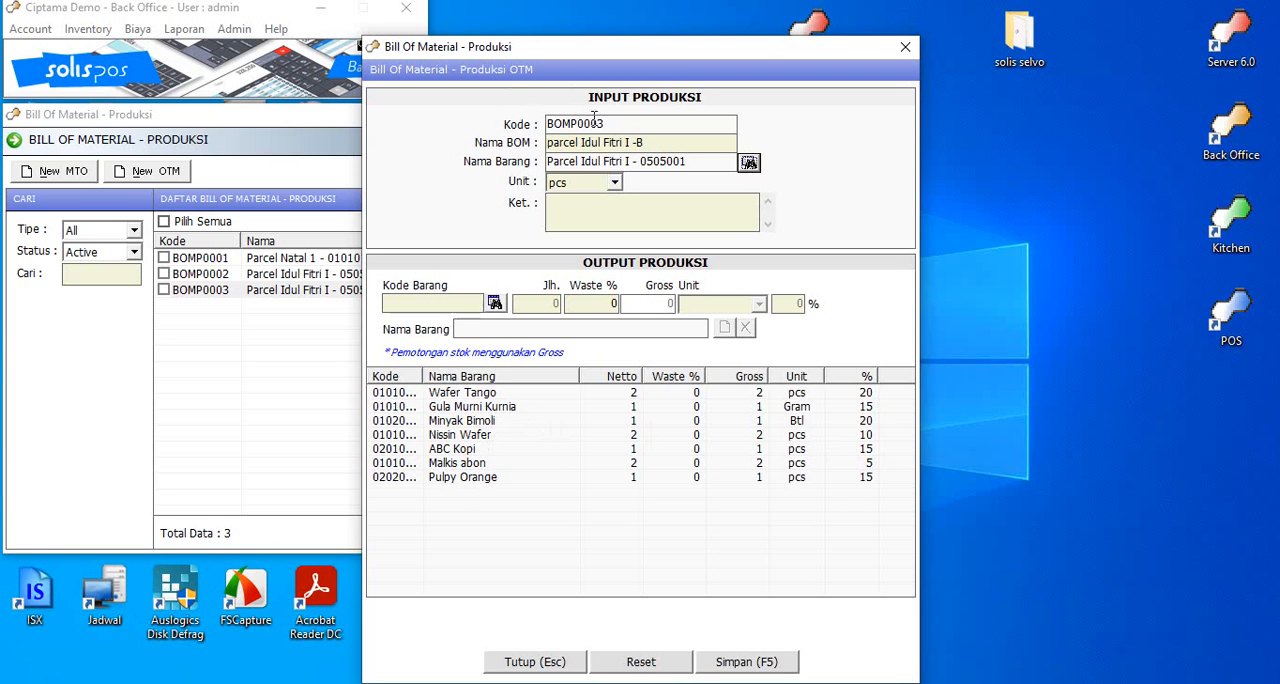
key(Escape)
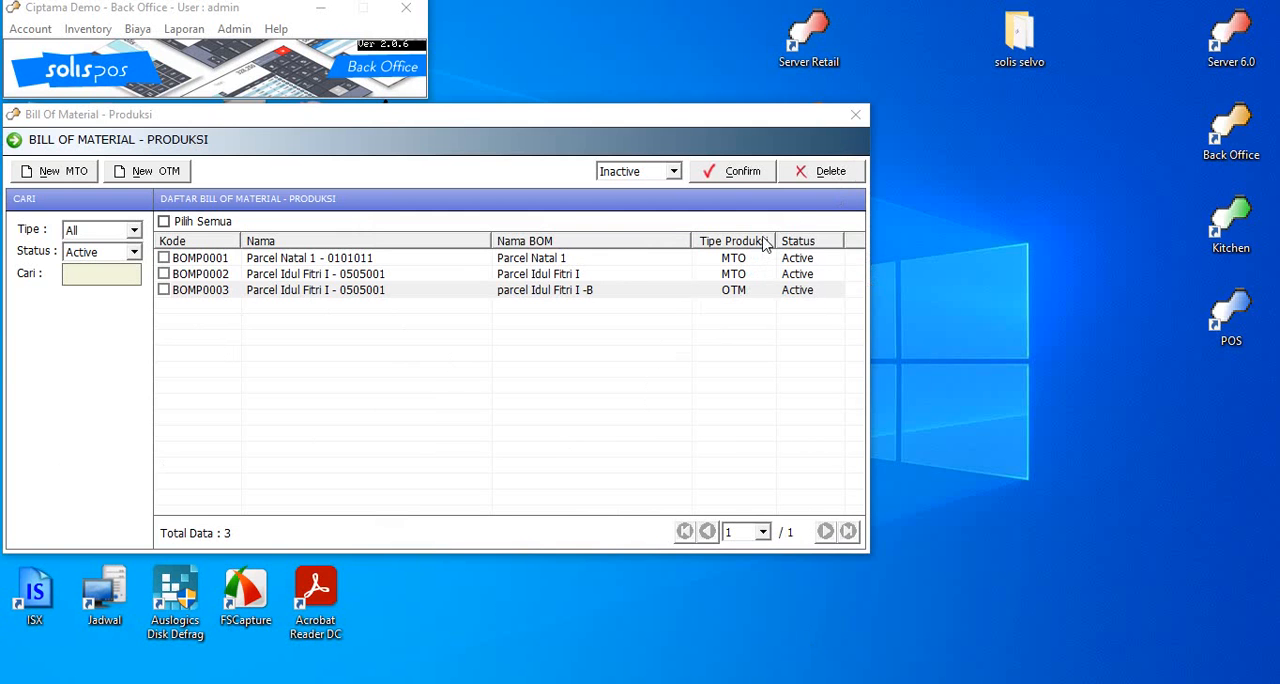
click(856, 117)
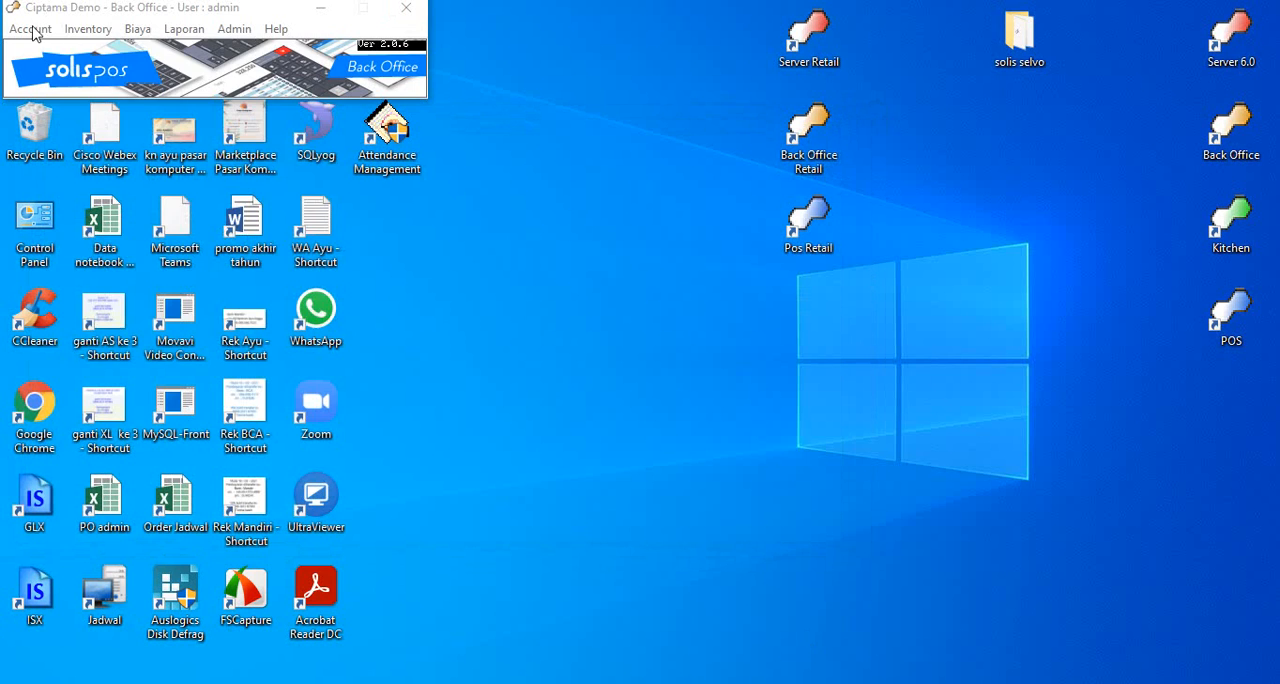
Step: Open the production work orders and display the materials used for Parcel Idul Fitri I in MTO order PRO0004
click(82, 32)
click(202, 277)
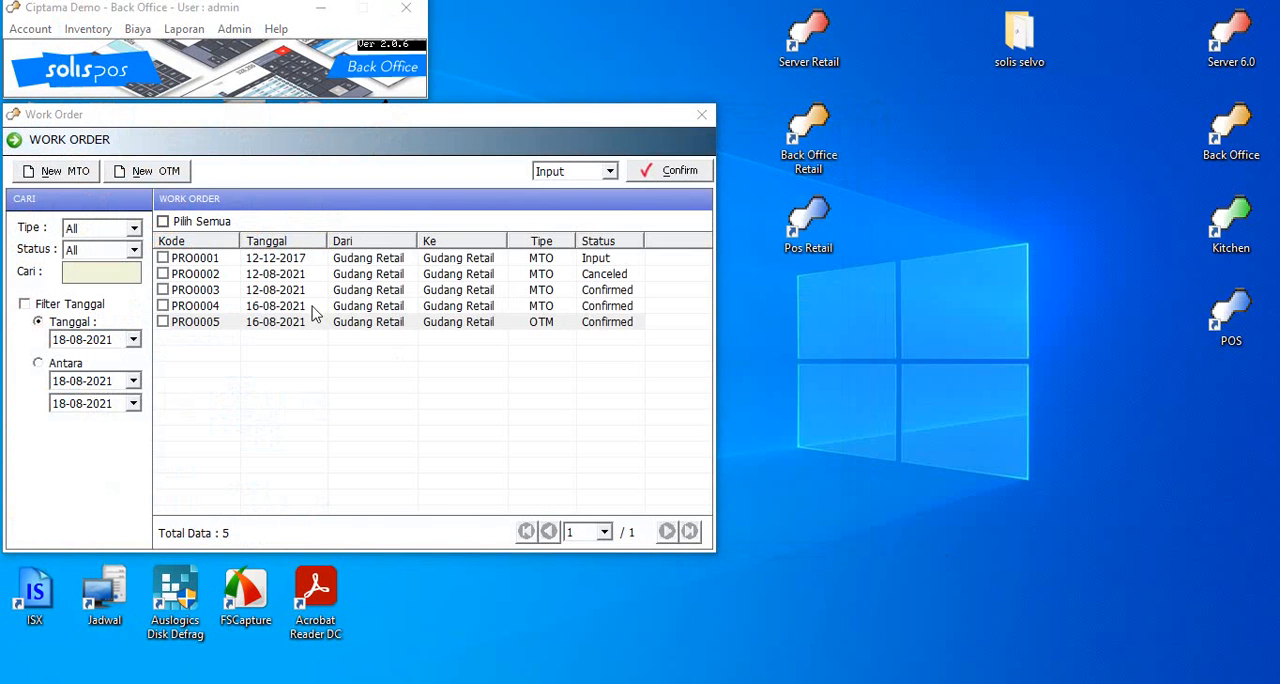
double_click(533, 310)
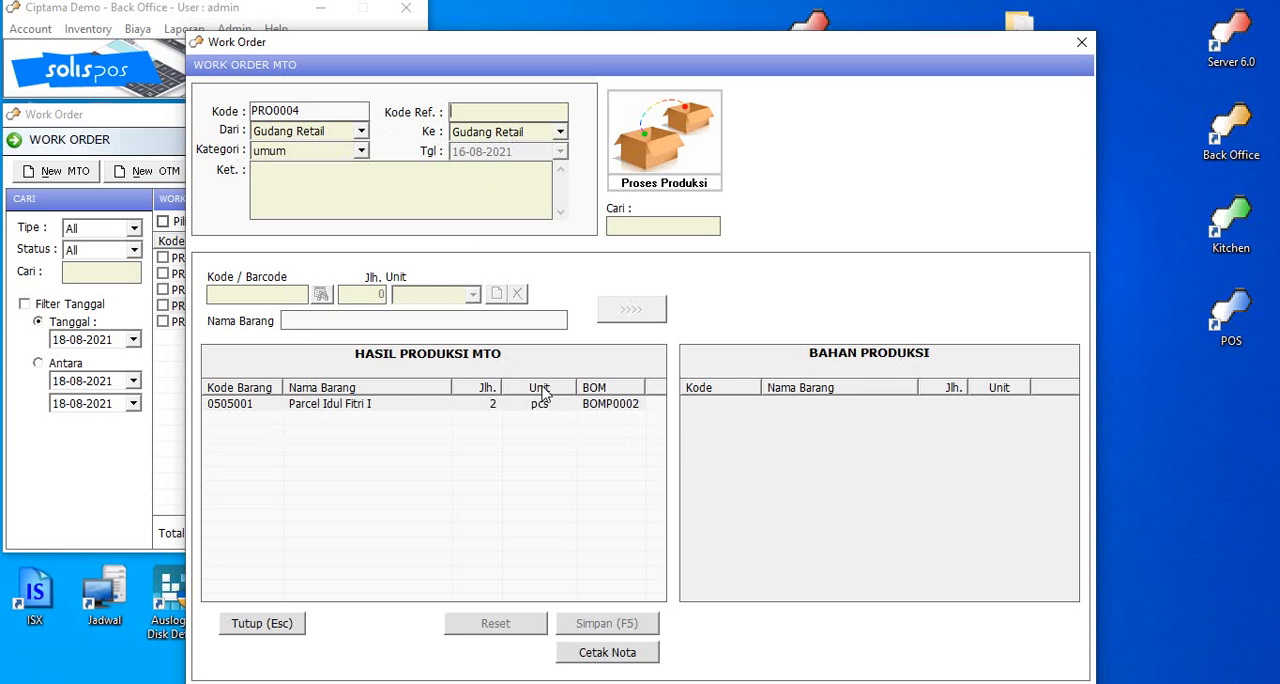
click(350, 410)
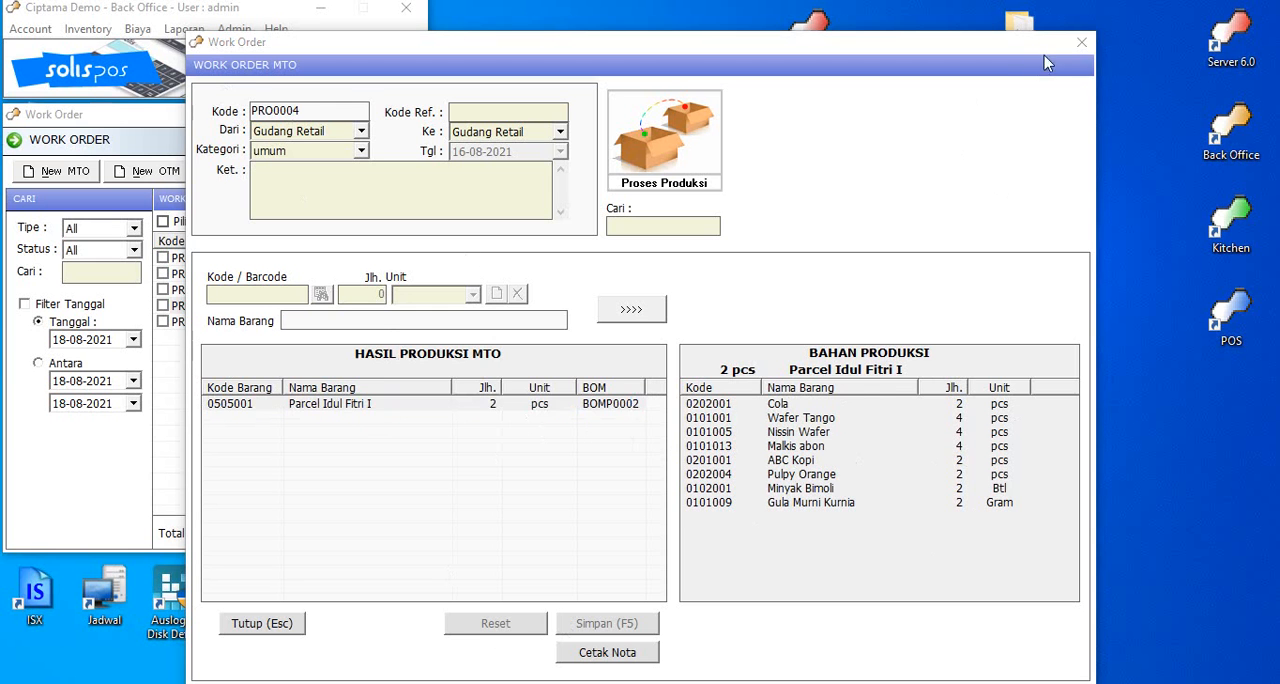
click(1081, 43)
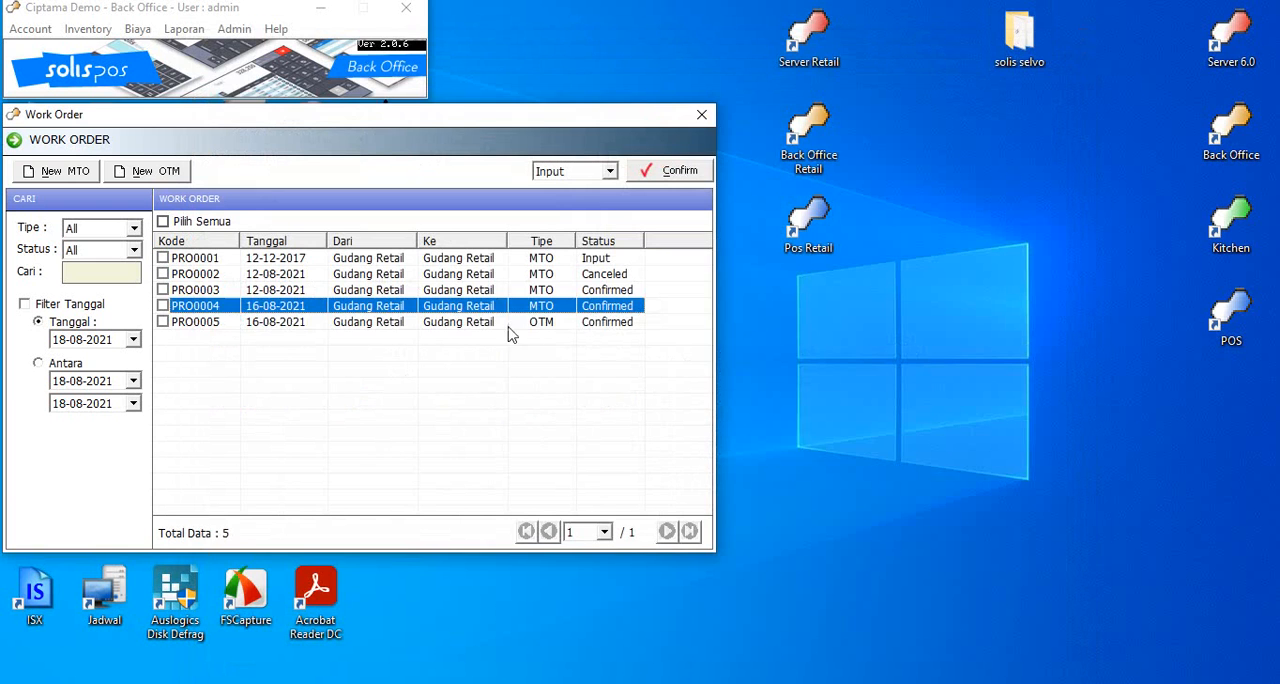
Step: Display the production results of Parcel Idul Fitri I in OTM work order PRO0005, and close the work order list
double_click(460, 323)
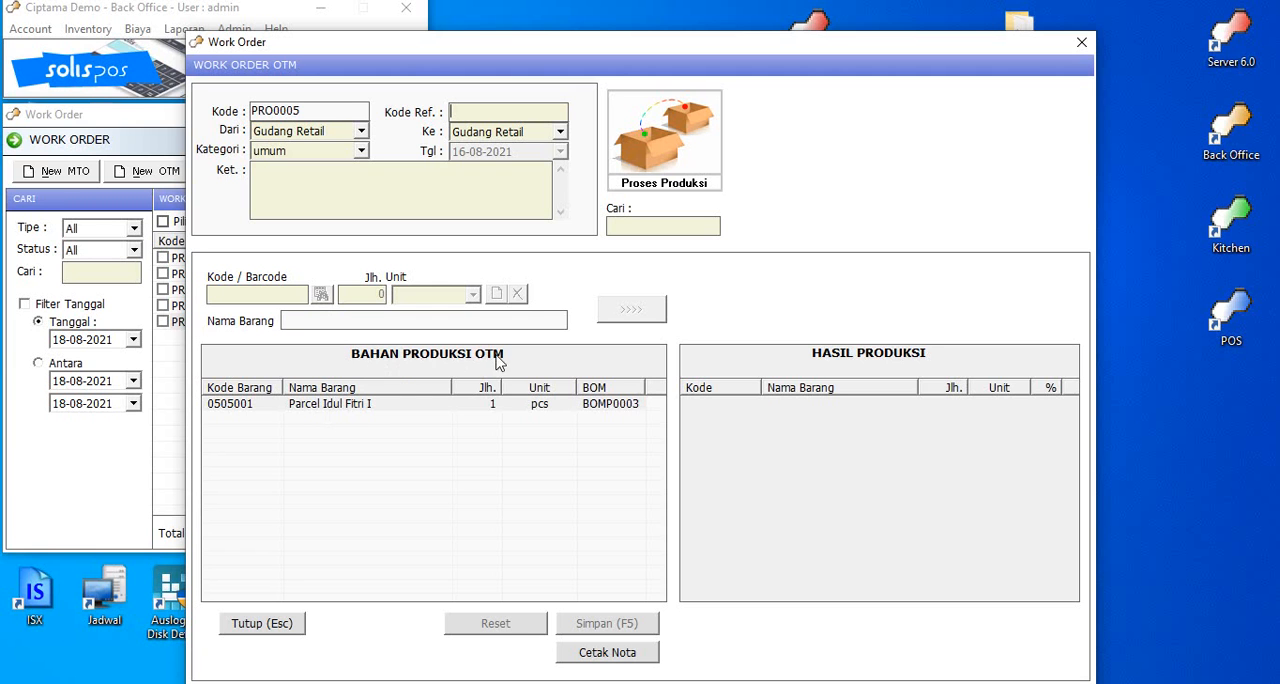
click(333, 407)
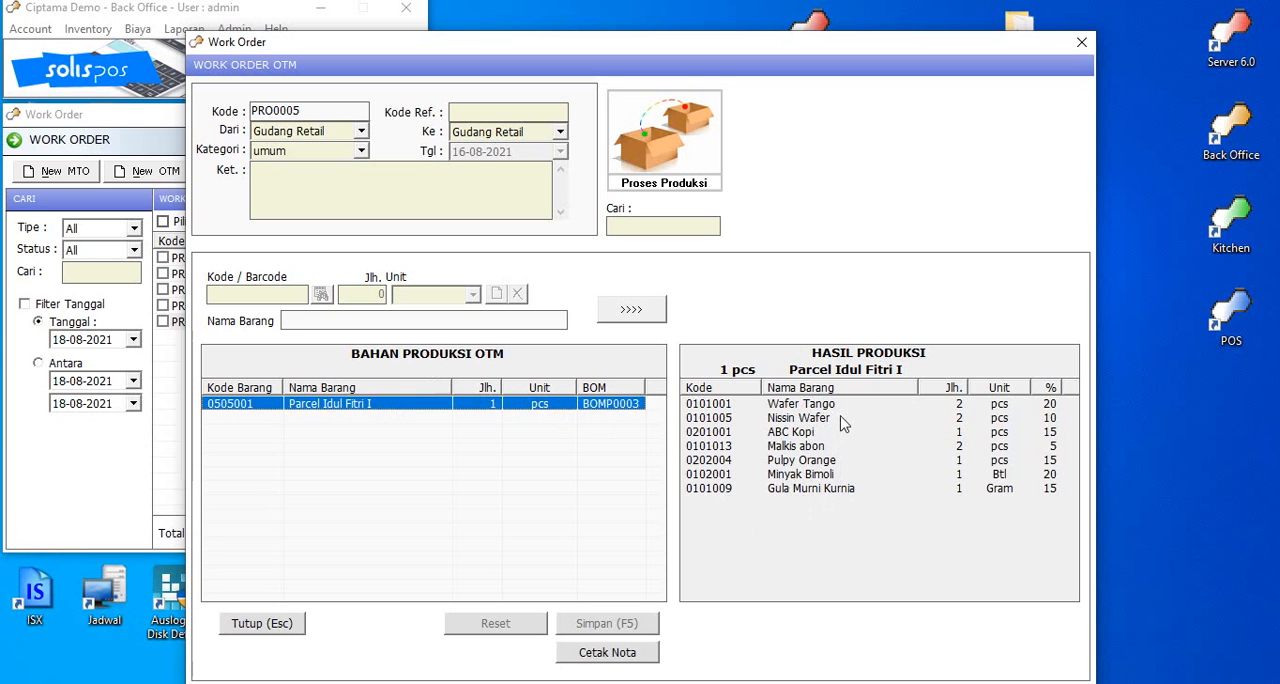
click(1080, 44)
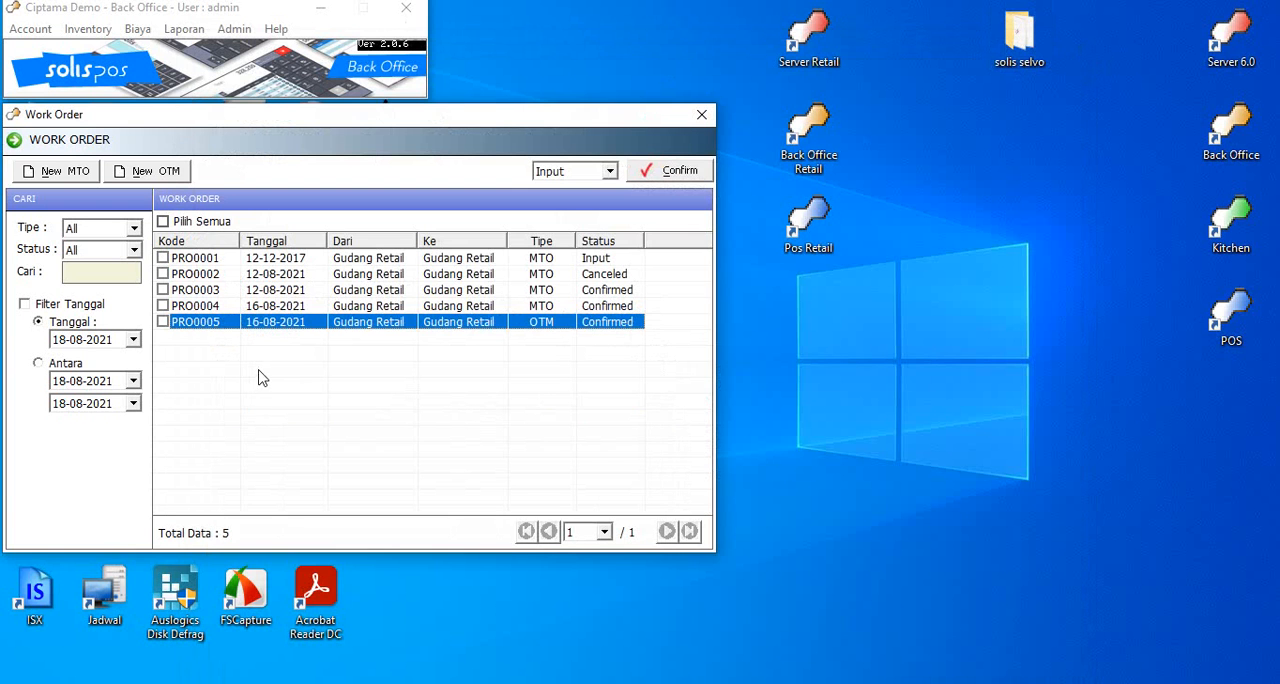
click(504, 307)
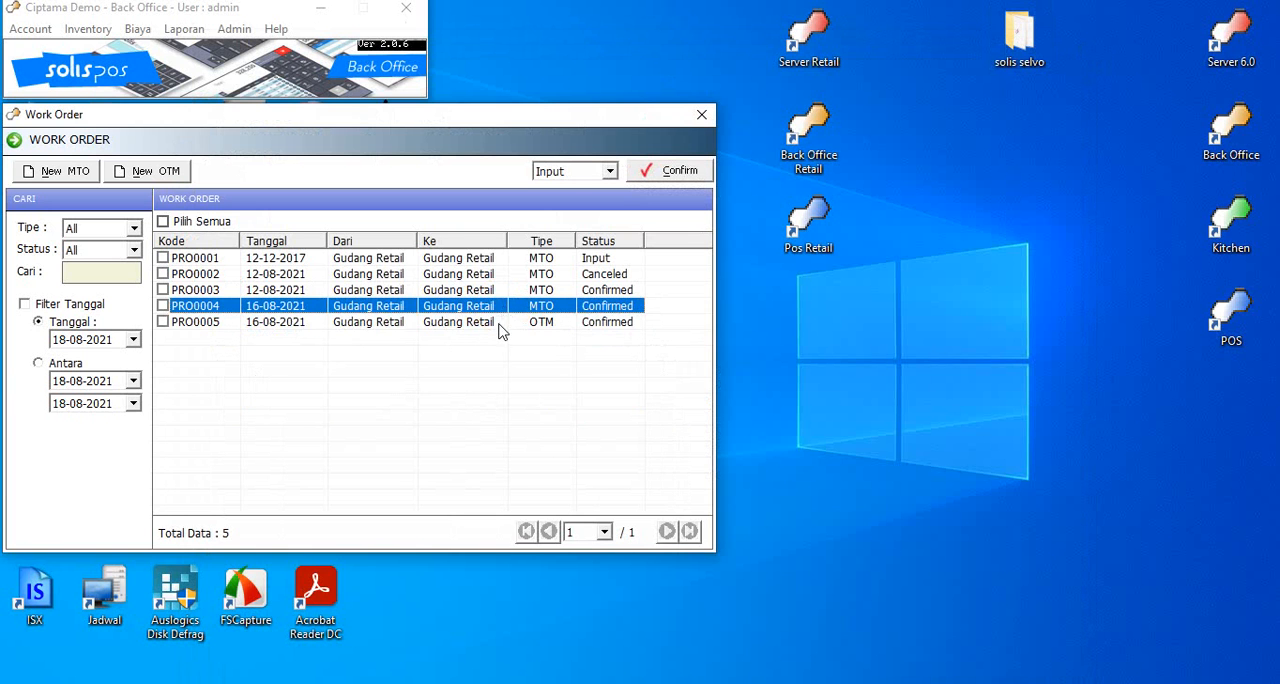
click(498, 323)
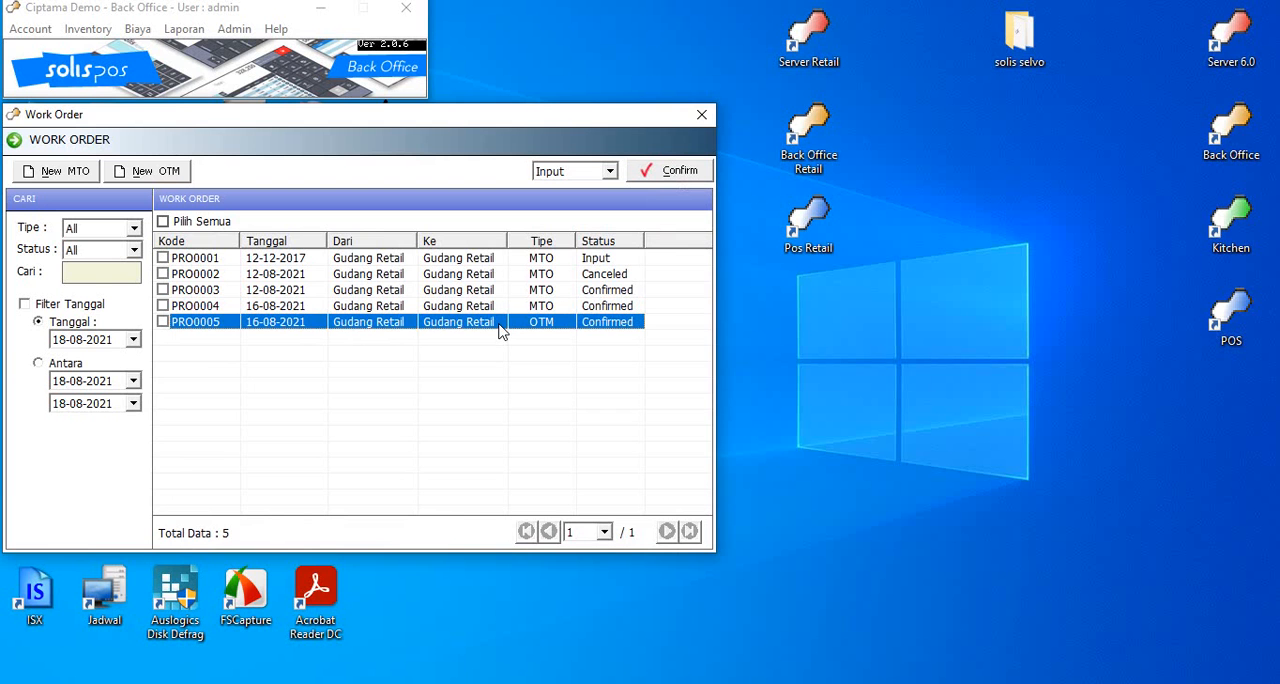
click(702, 114)
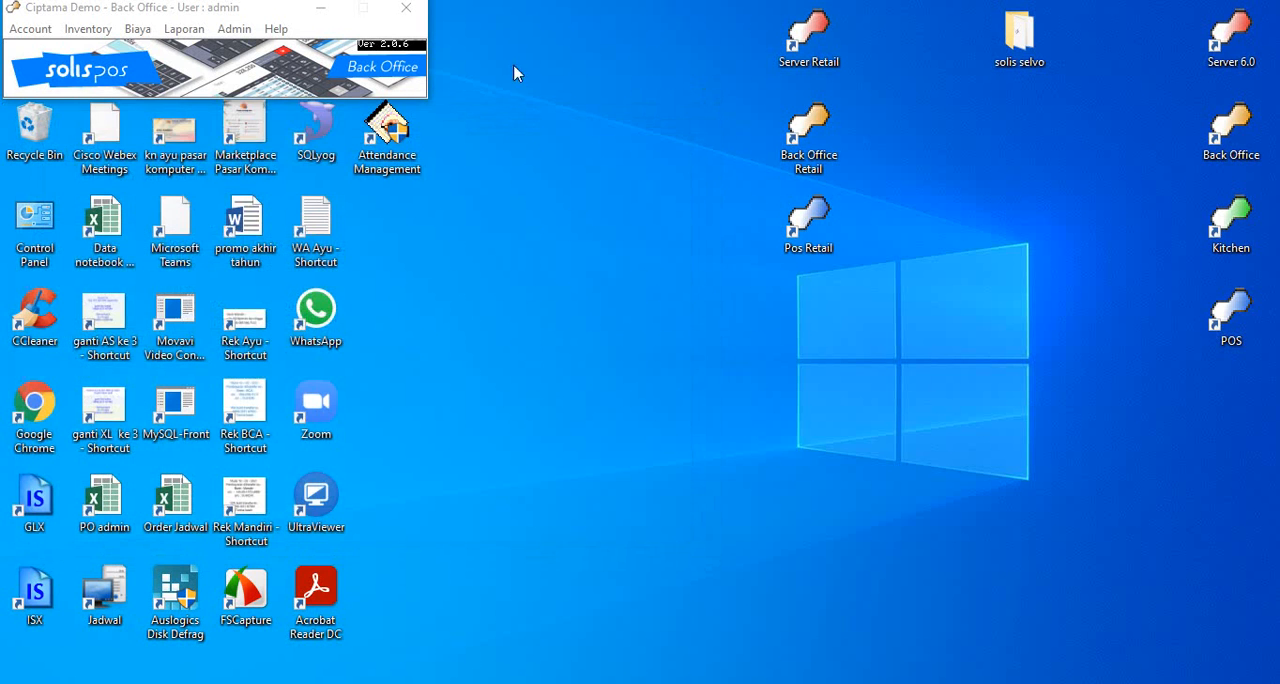
click(110, 31)
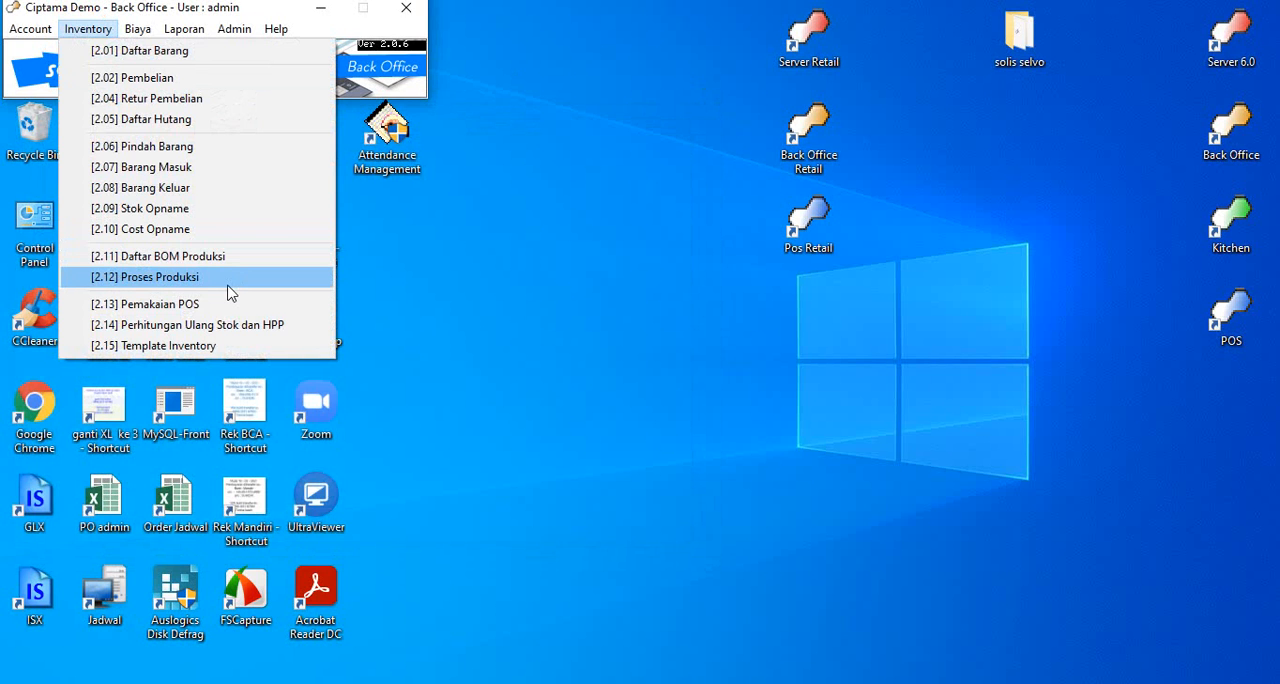
click(557, 660)
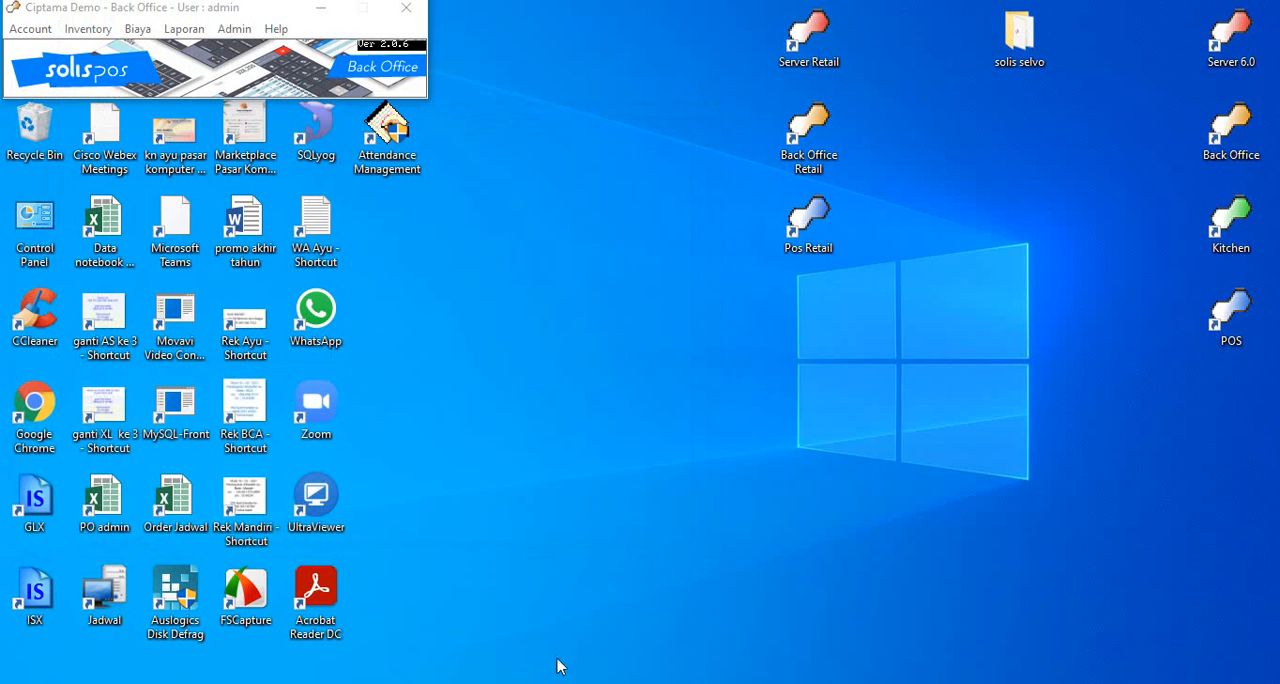
click(86, 29)
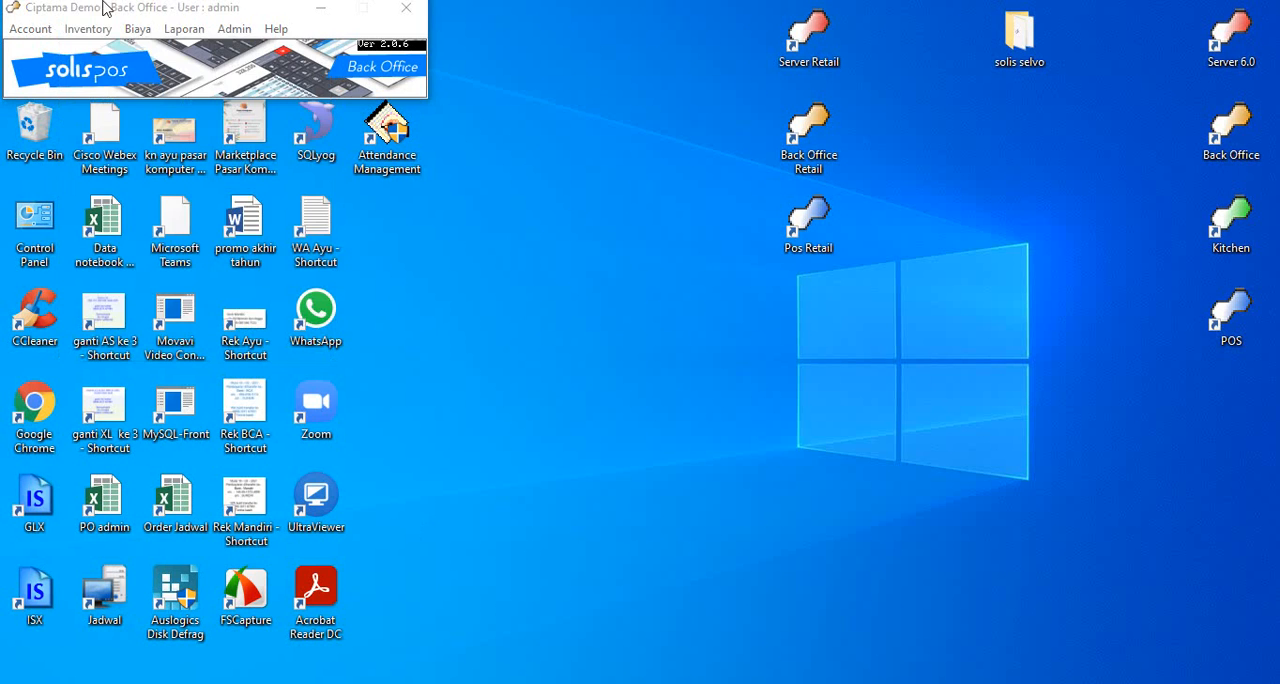
click(87, 32)
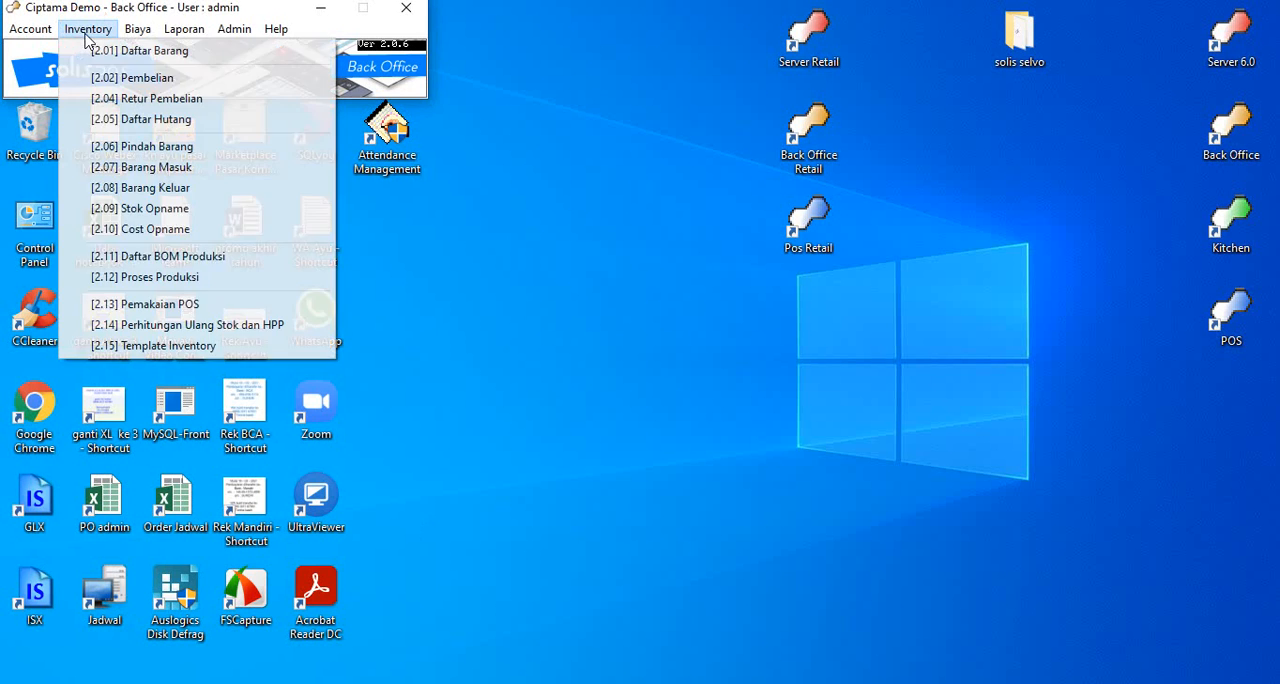